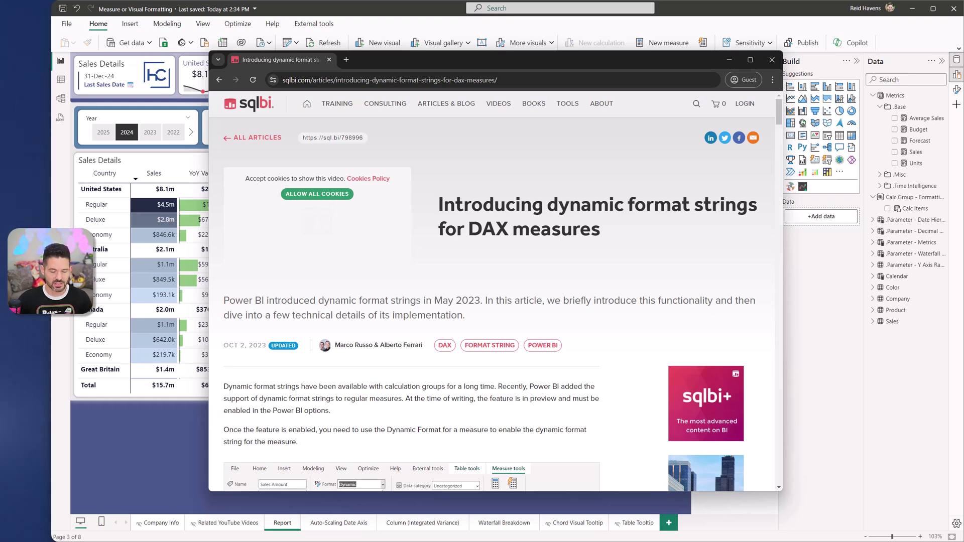
Switch from the sqlbi.com dynamic format strings article back to the Power BI sales report with Alt+Tab.
key("alt+Tab")
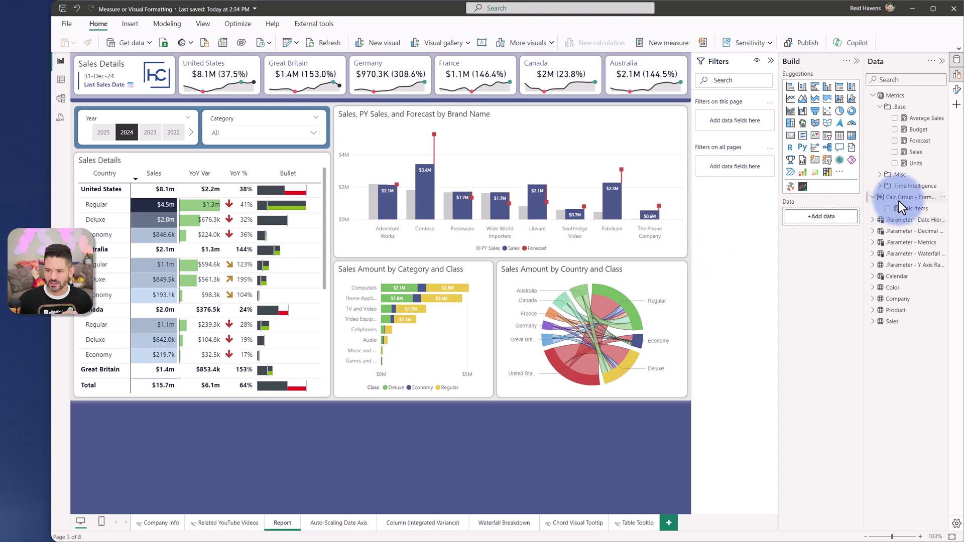
Select the Sales Details table, then expand and widen its Calc Items filter card.
mouse_move(898, 201)
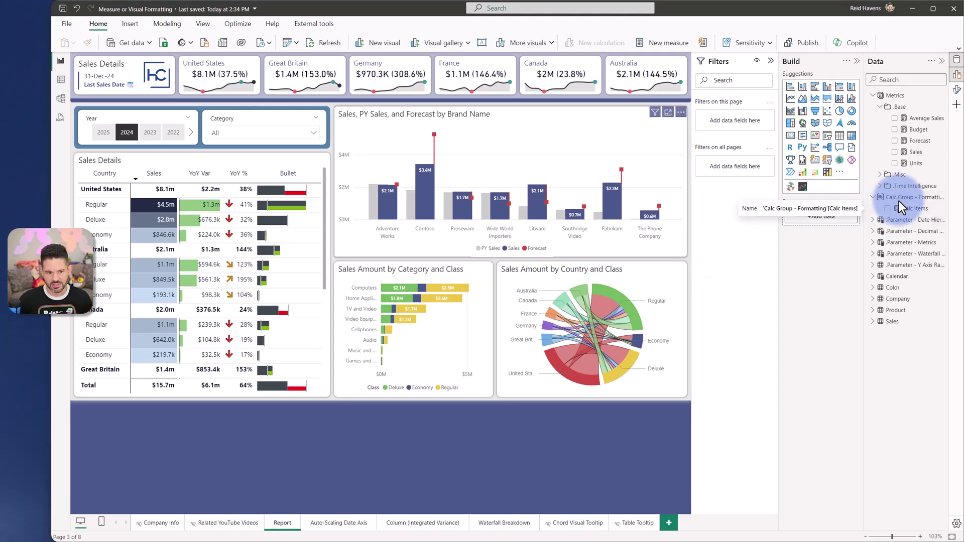
left_click(159, 163)
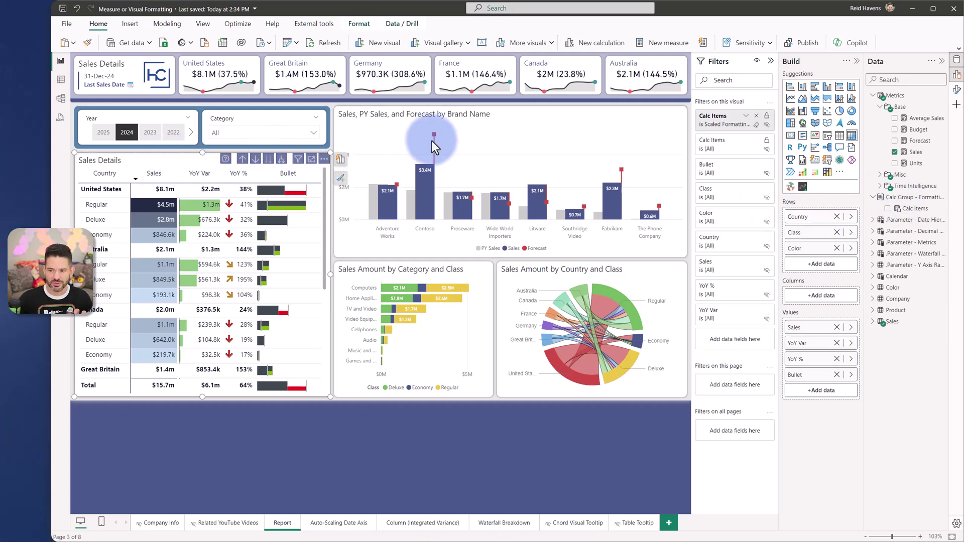
left_click(746, 116)
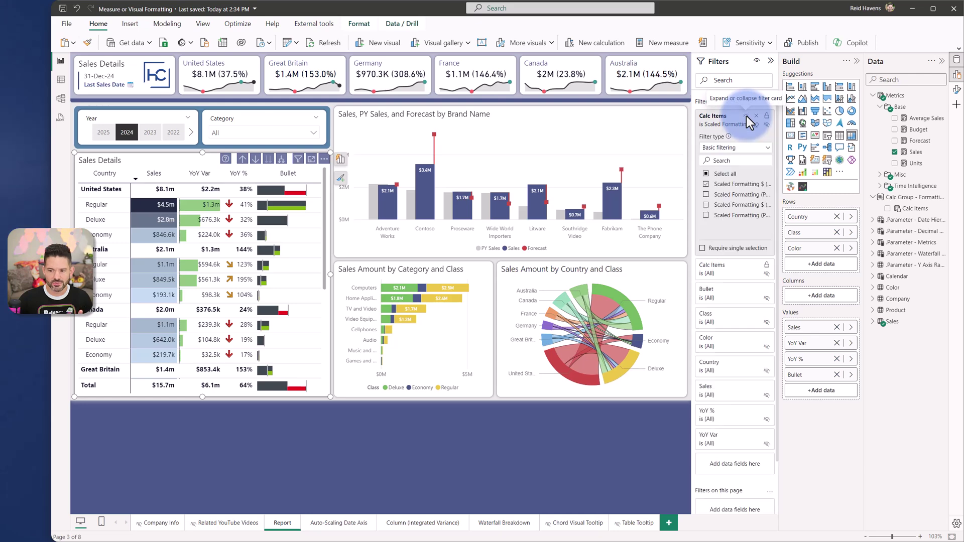
left_click_drag(693, 127, 657, 129)
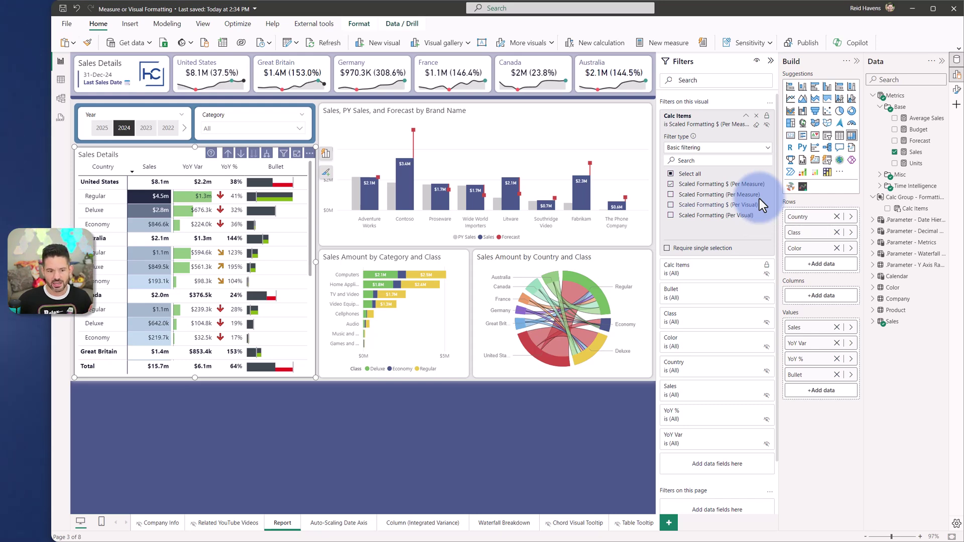
Clear Scaled Formatting $ (Per Measure), then test and clear Scaled Formatting (Per Measure).
left_click(671, 185)
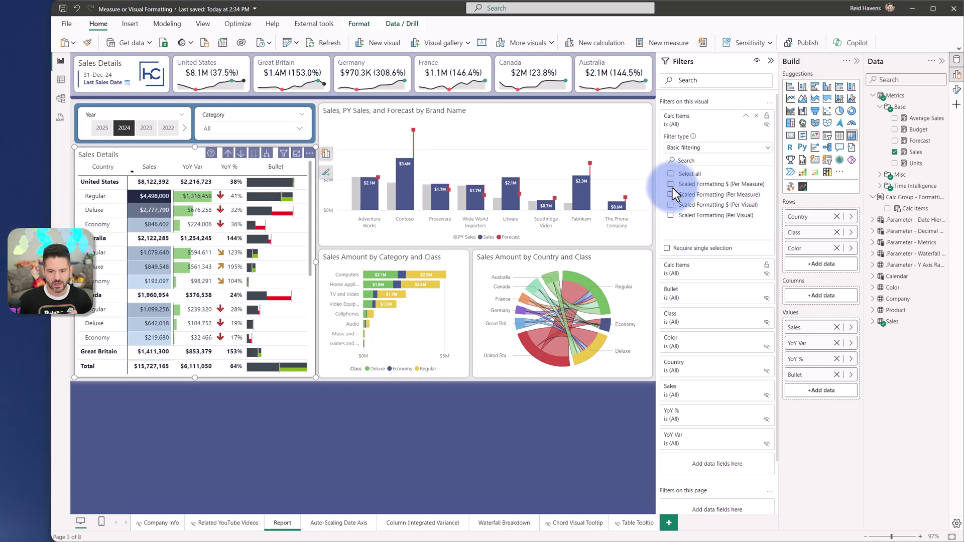
left_click(670, 197)
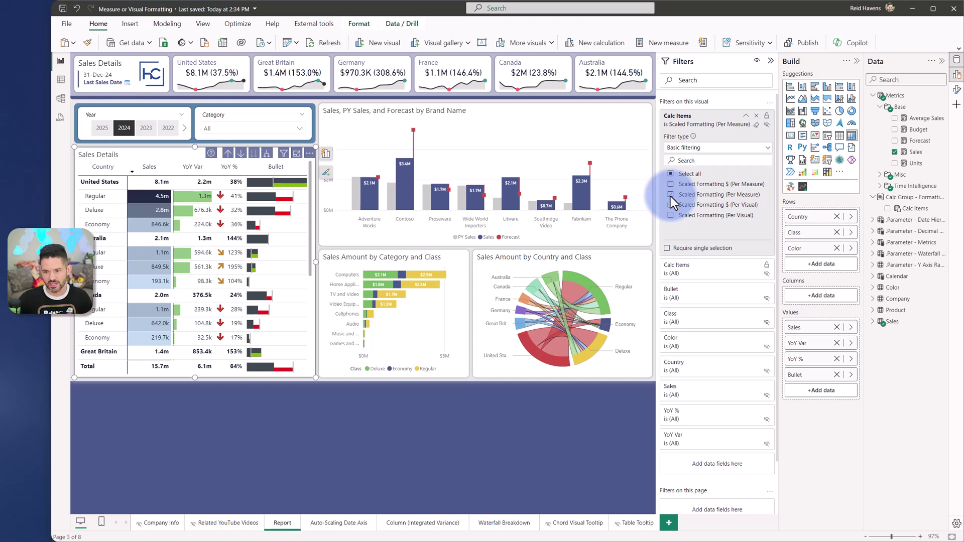
left_click(670, 196)
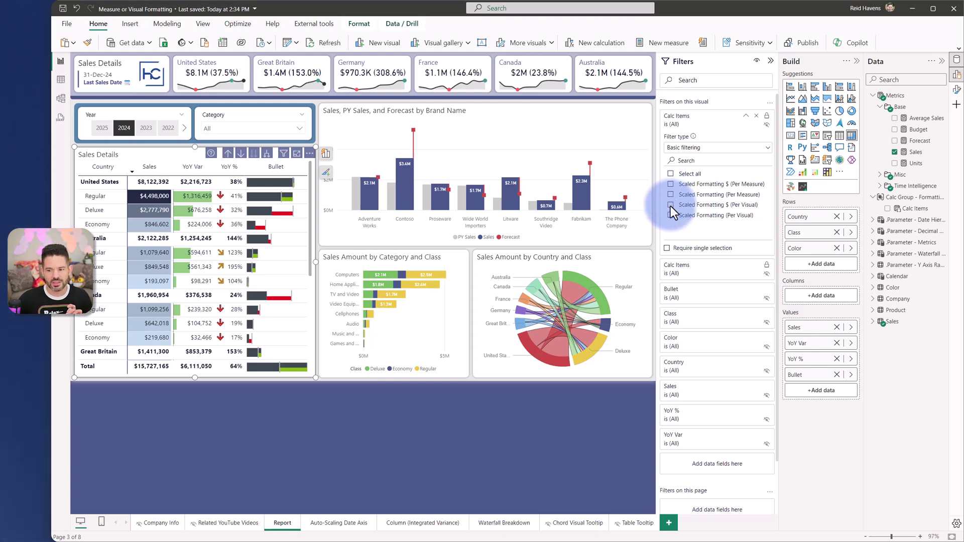
left_click(670, 206)
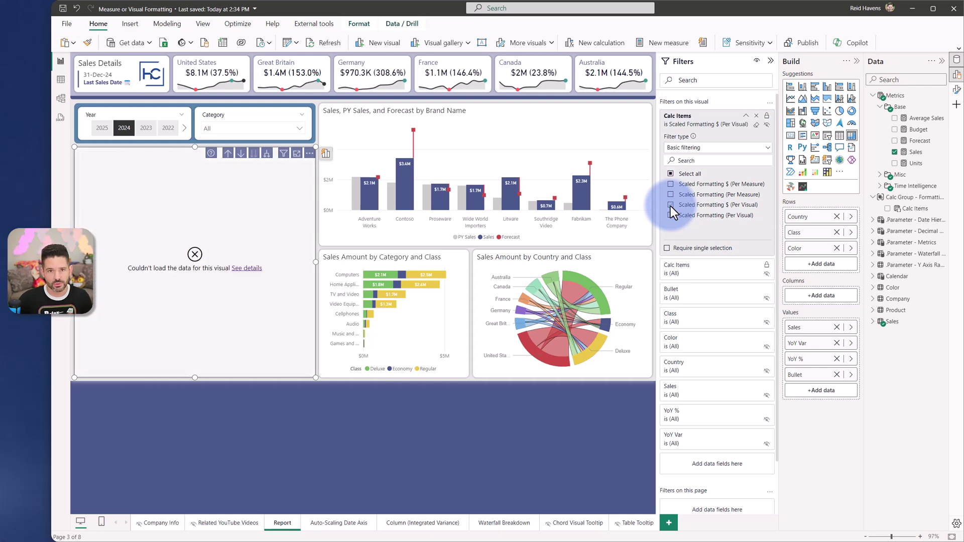
left_click(671, 206)
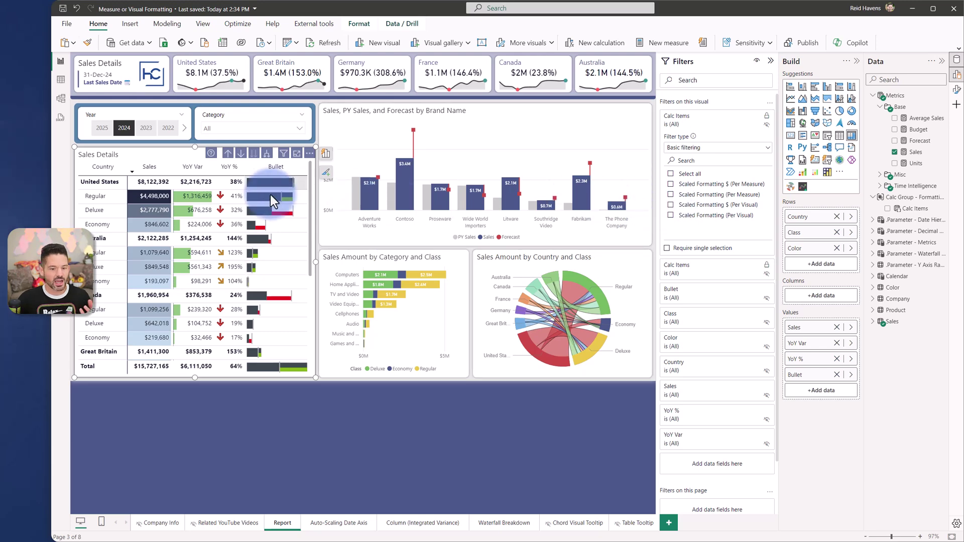
mouse_move(271, 195)
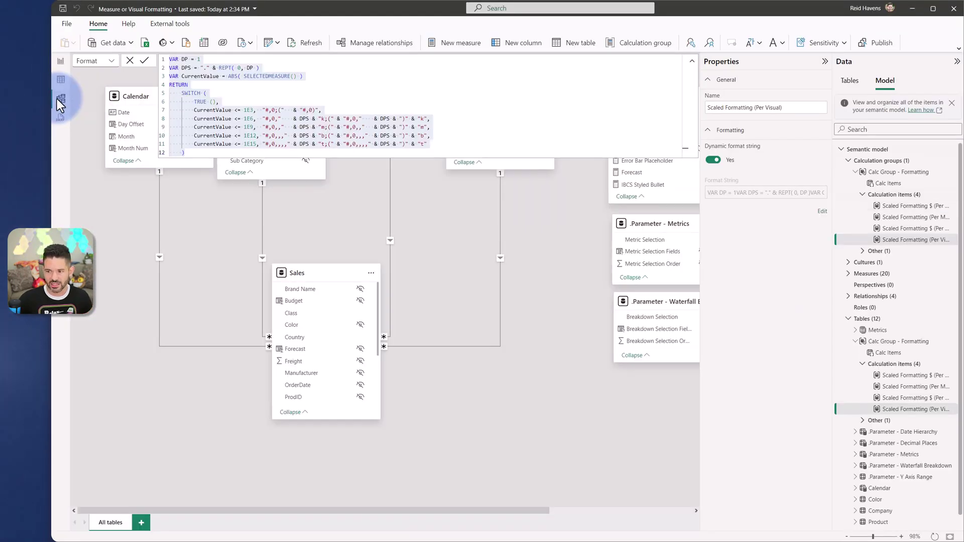
Inspect the DAX of the Scaled Formatting $ (Per Measure), (Per Measure) and $ (Per Visual) items.
left_click(901, 207)
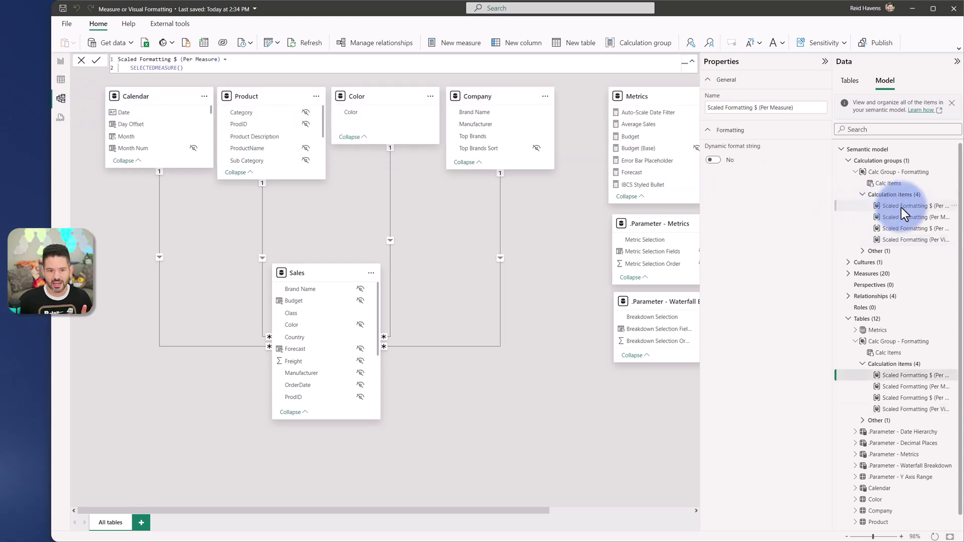
left_click(379, 64)
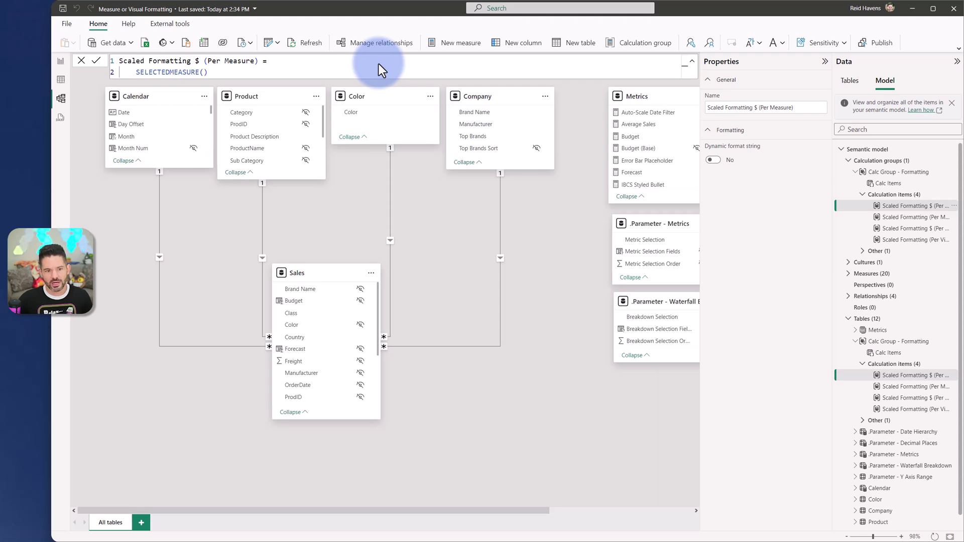
left_click_drag(226, 73, 106, 55)
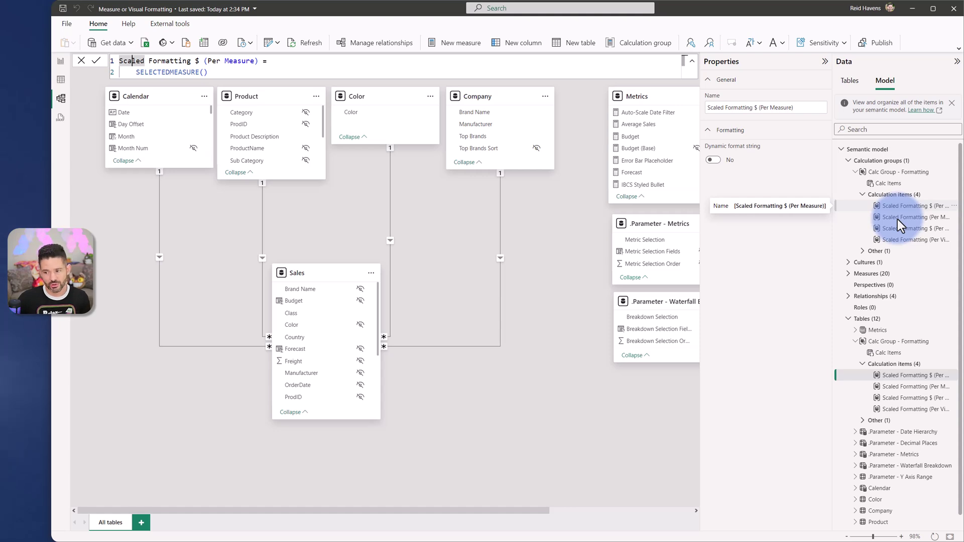
left_click(897, 220)
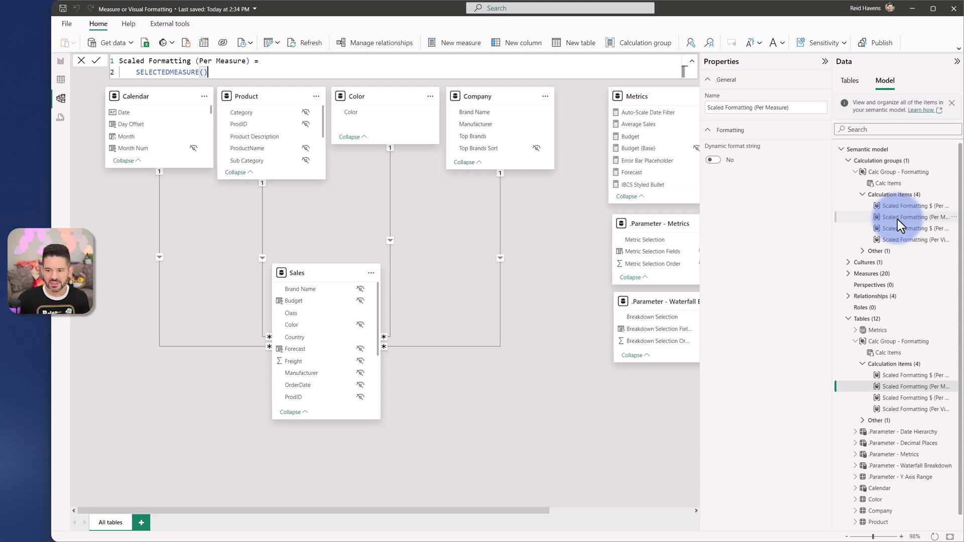
left_click(899, 228)
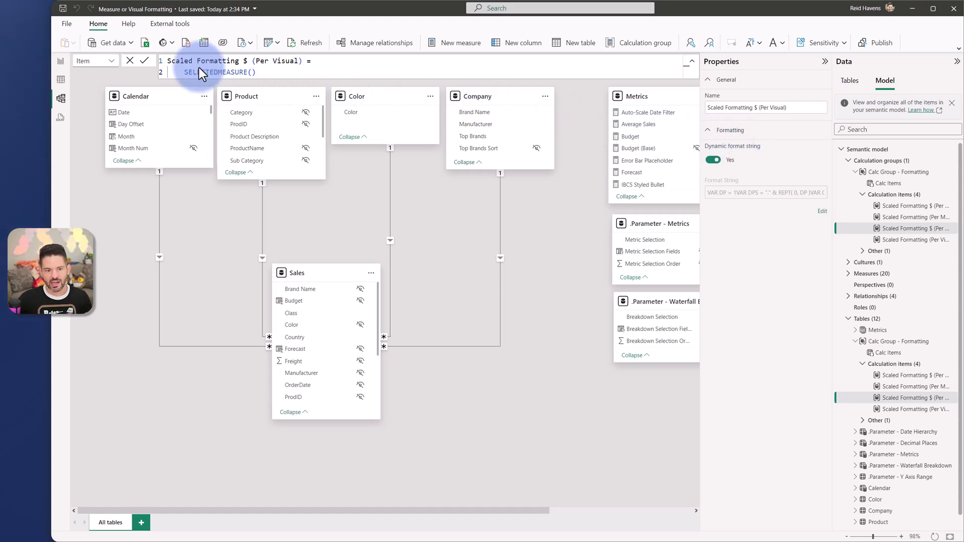
View the Per Visual items' dynamic format-string expressions, then return to Report view.
left_click(108, 63)
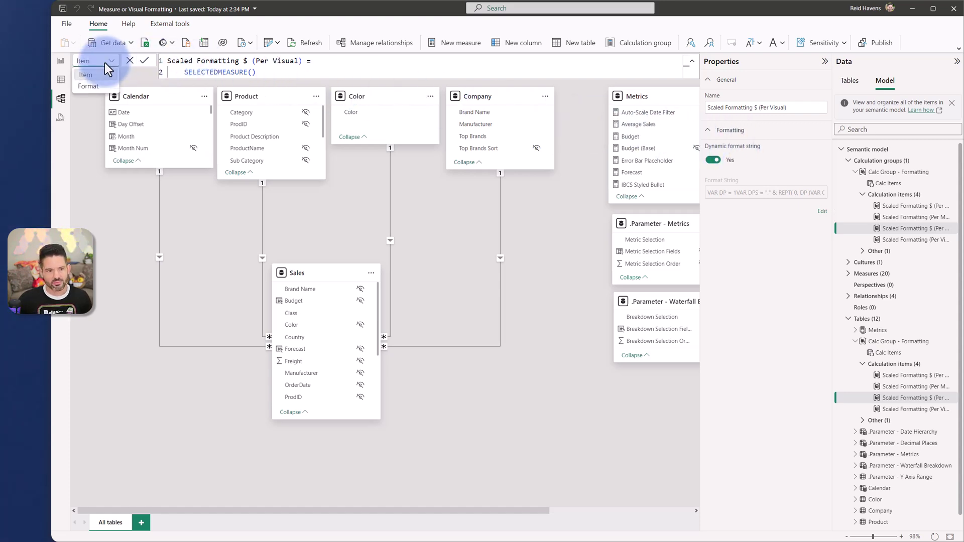
left_click(93, 86)
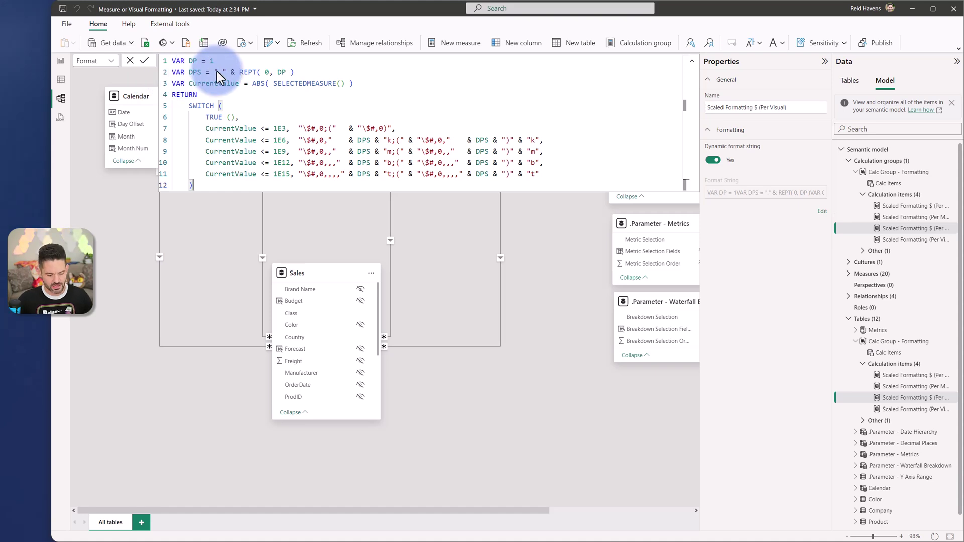
scroll(217, 72, "up", 3)
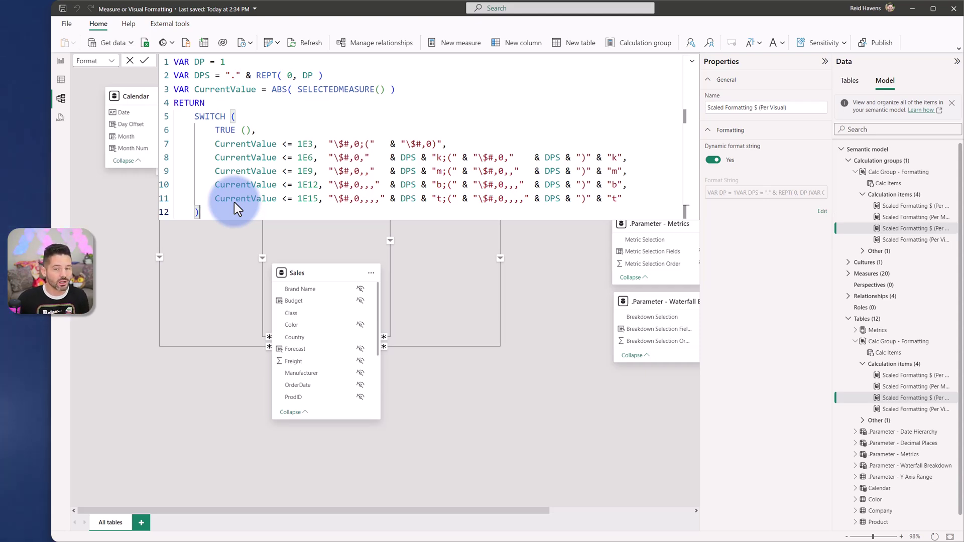
left_click(912, 240)
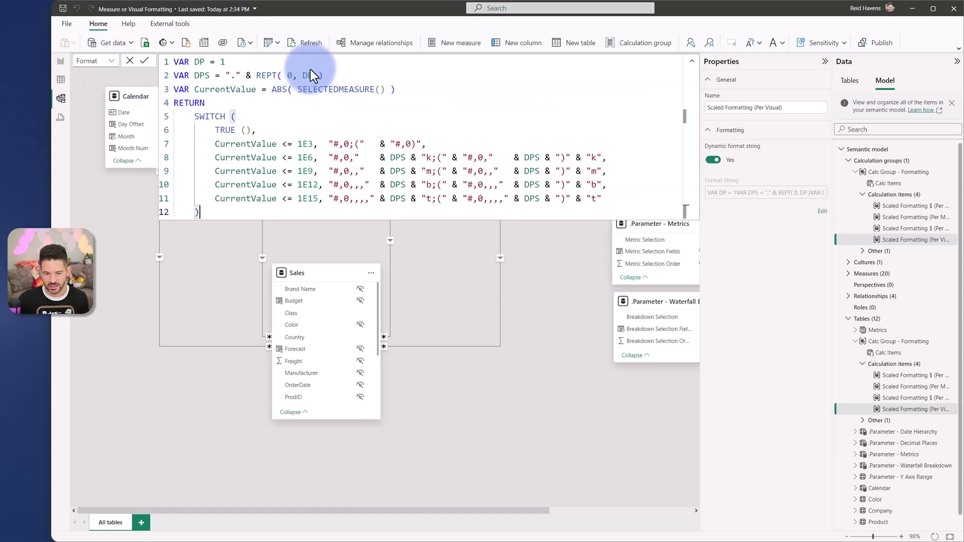
left_click(61, 61)
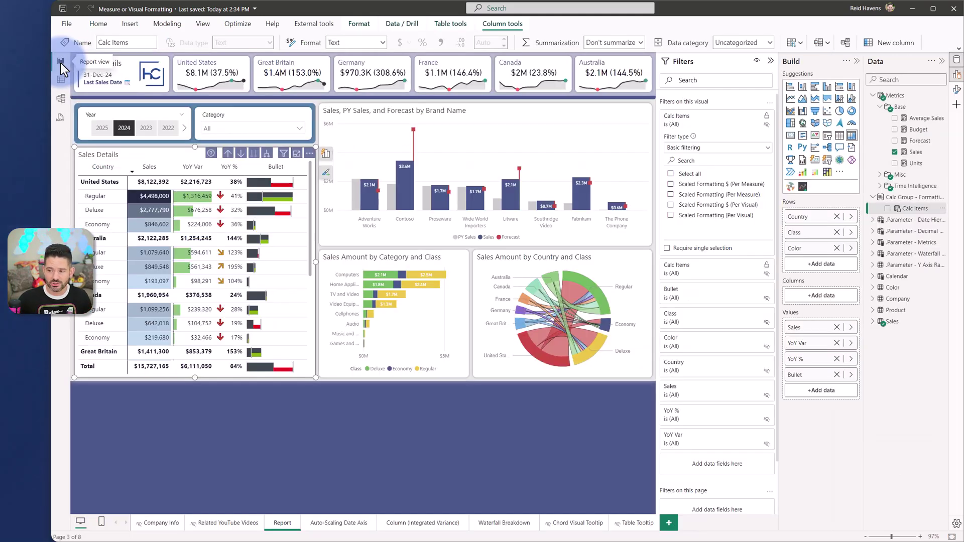
Clear the selections and collapse the Filters pane to enlarge the report canvas.
left_click(919, 152)
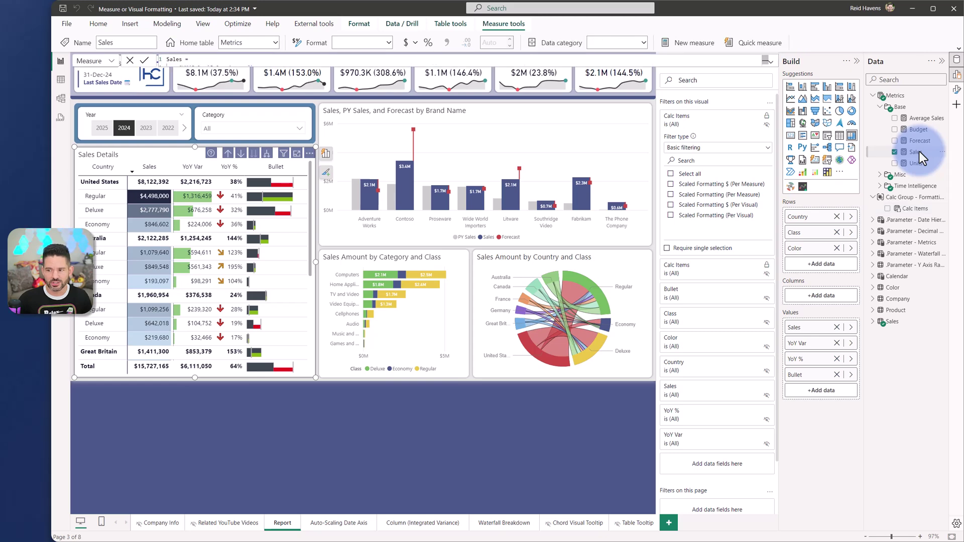
left_click(588, 434)
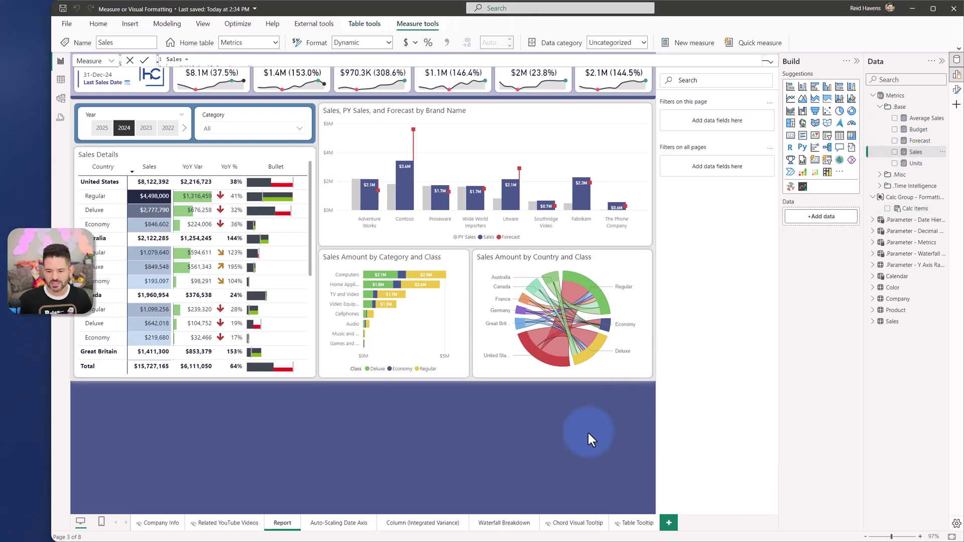
left_click(607, 394)
left_click(770, 61)
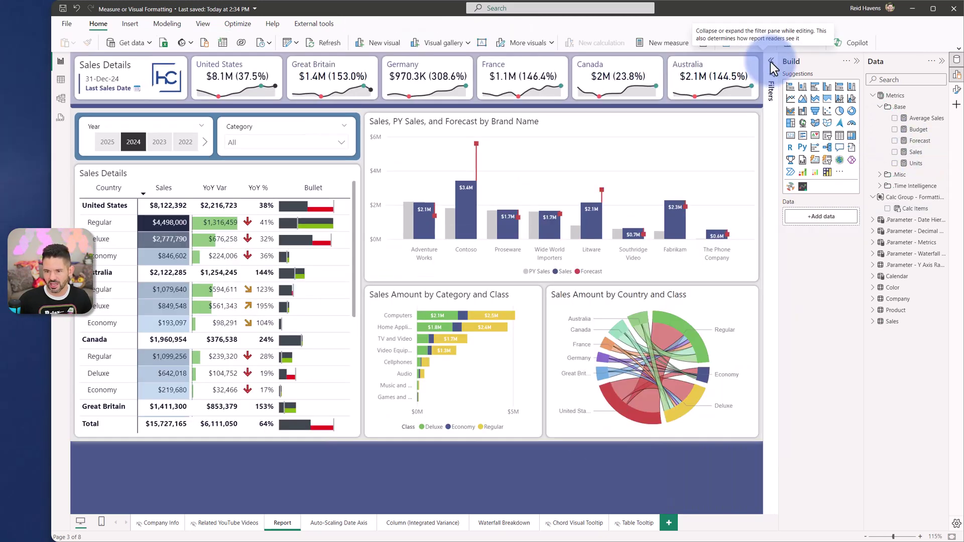
Show the Sales measure's full format-string DAX and highlight its Selected Format reference.
left_click(913, 152)
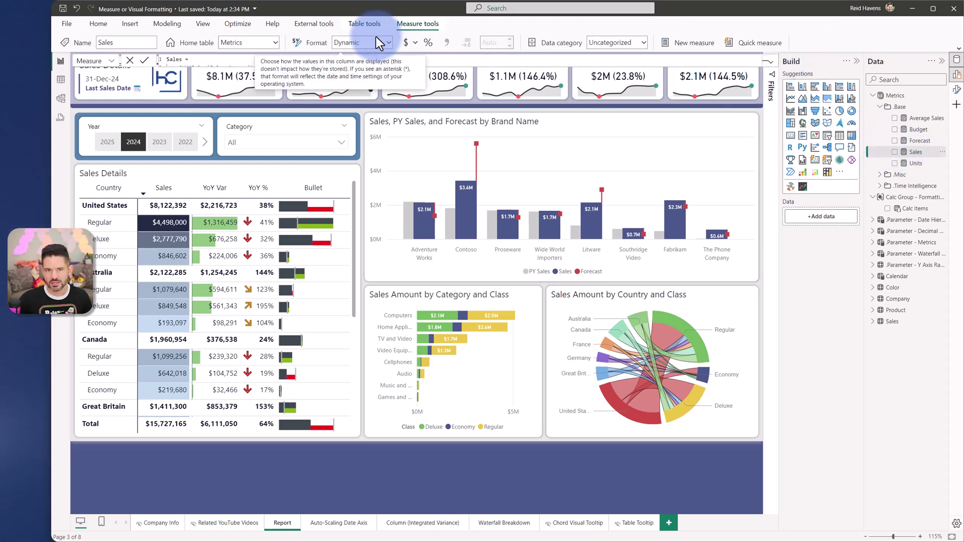
left_click(85, 60)
left_click(83, 88)
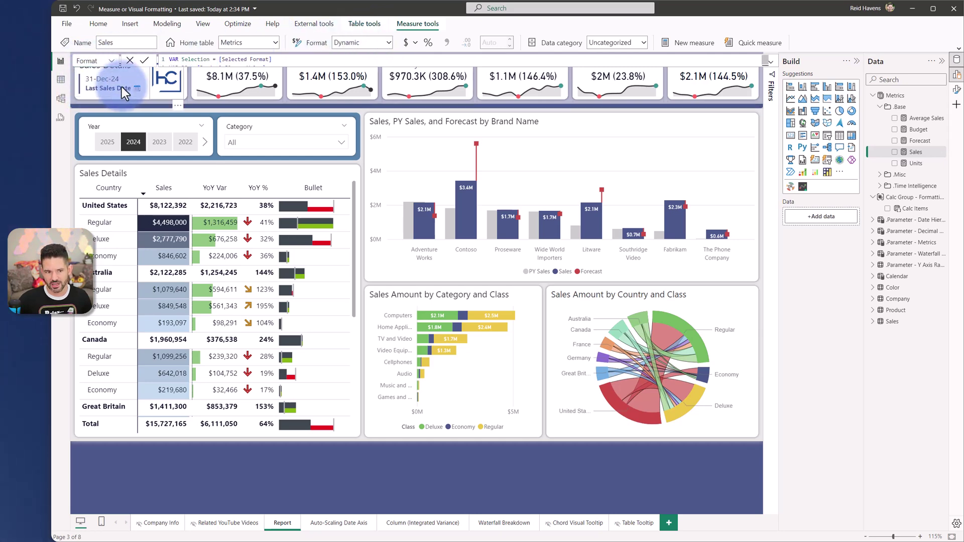
left_click(771, 61)
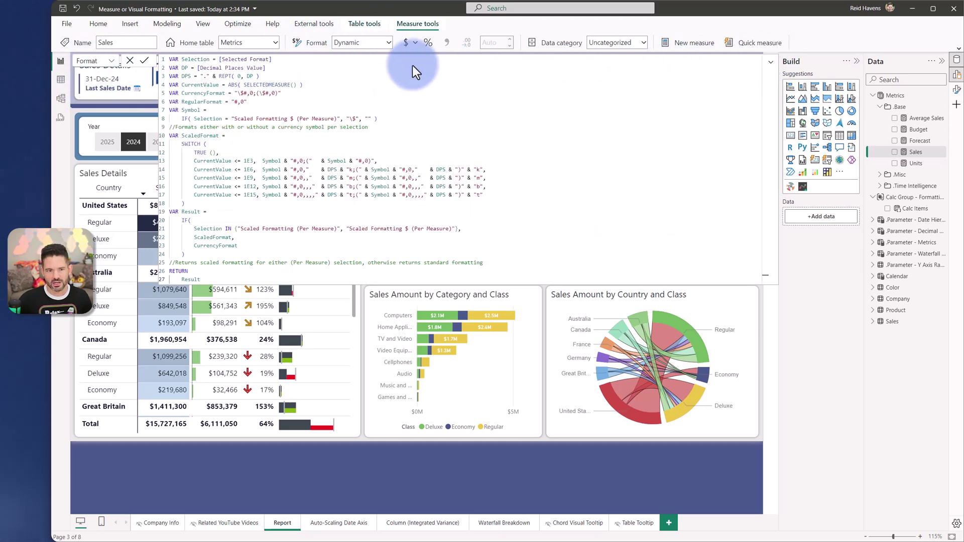
left_click(281, 60)
scroll(281, 60, "up", 3)
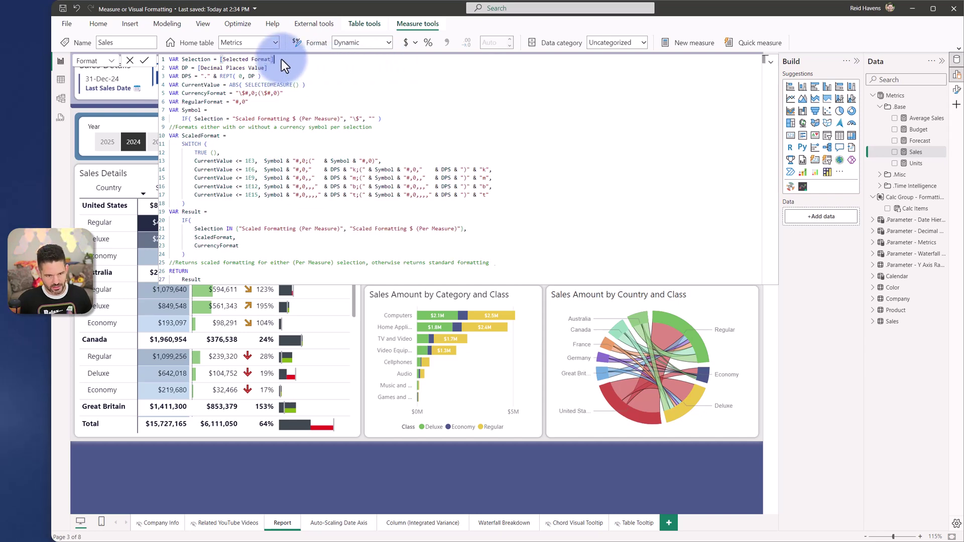
scroll(281, 60, "up", 6)
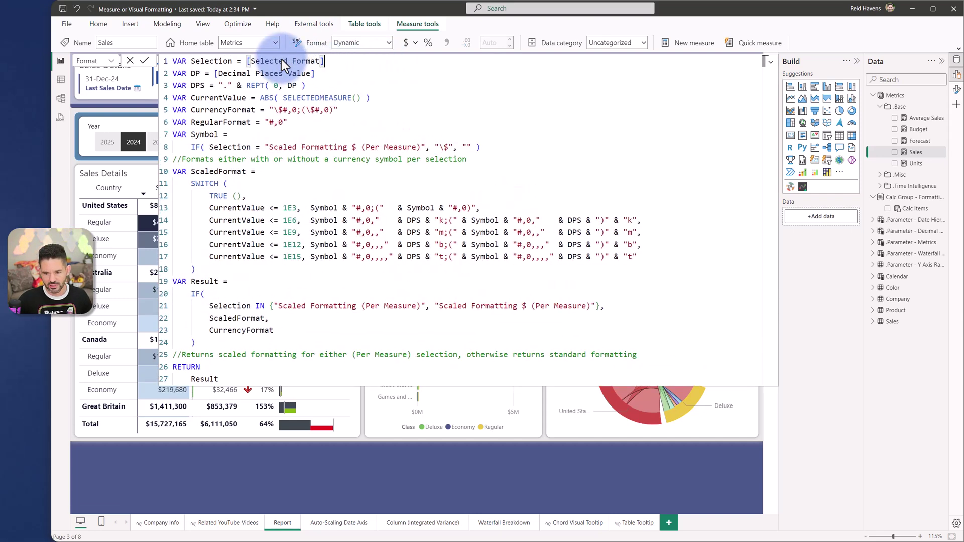
scroll(281, 59, "up", 4)
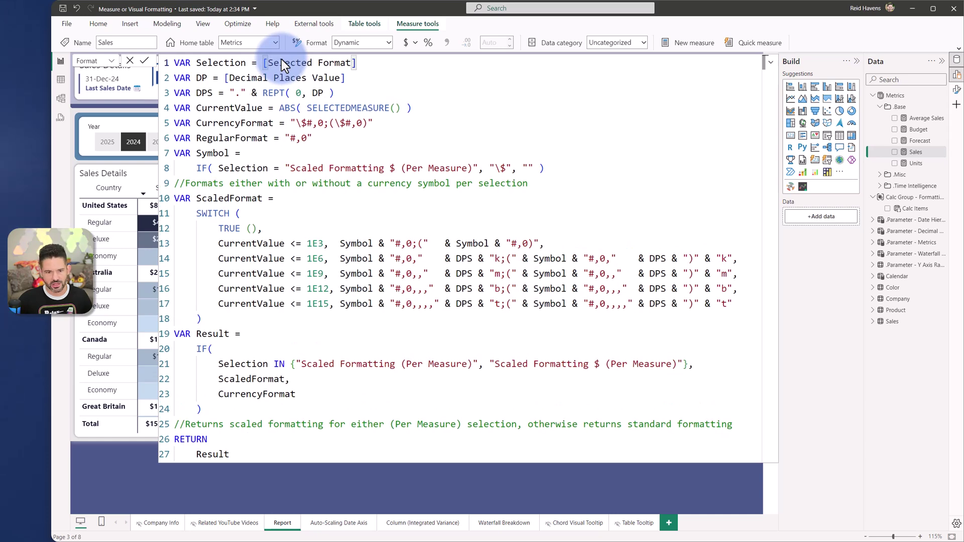
left_click_drag(373, 61, 259, 66)
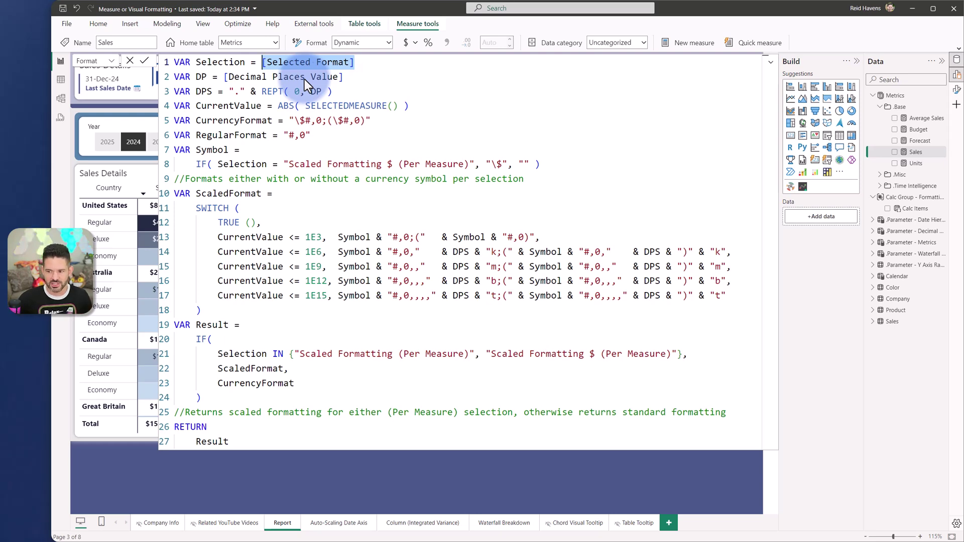
Turn on View hidden from the Calc Items field's context menu.
left_click(907, 209)
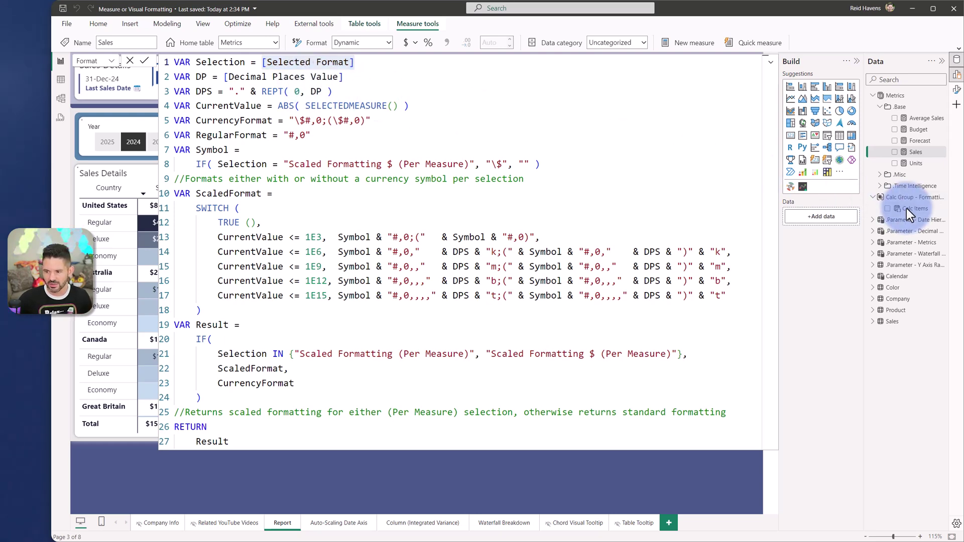
right_click(906, 209)
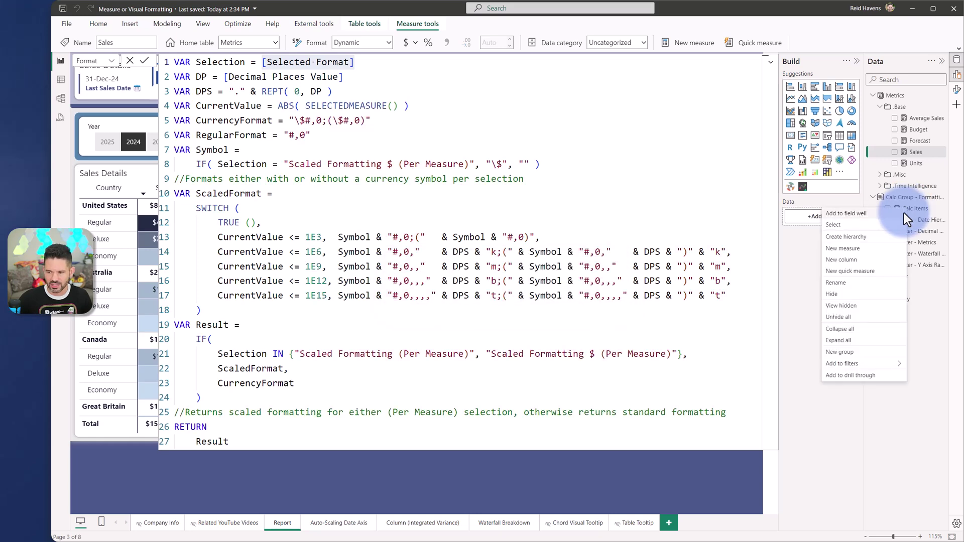
left_click(848, 303)
Inspect the Selected Format measure's SELECTEDVALUE definition, then reopen the Sales measure.
left_click(903, 235)
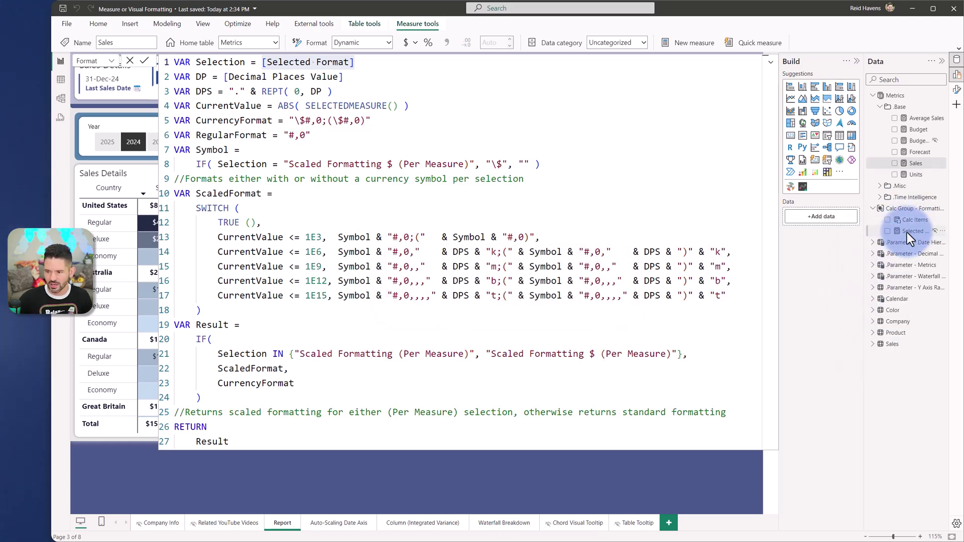
left_click_drag(453, 74, 144, 80)
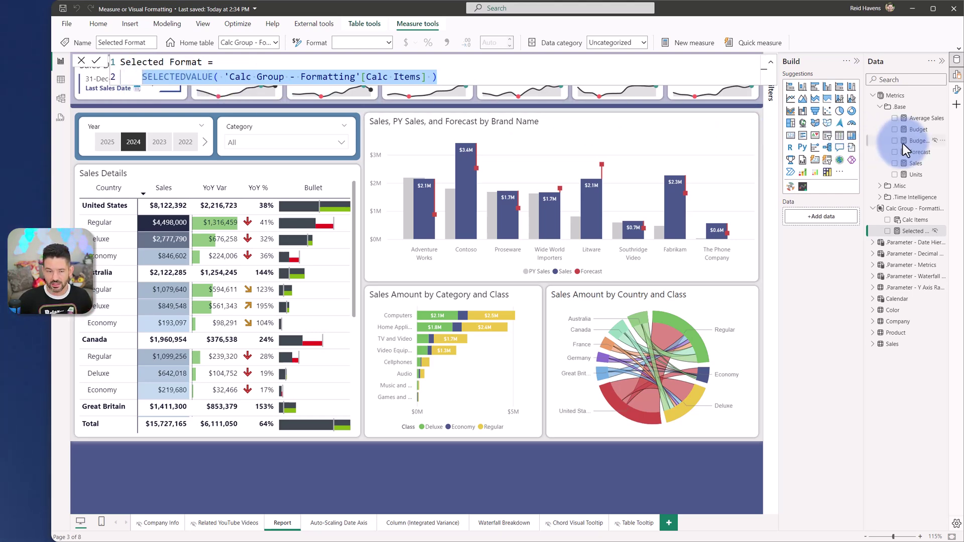
left_click(918, 163)
Switch the Sales formula bar to Format and highlight the Symbol variable and its "\$" token.
left_click(103, 56)
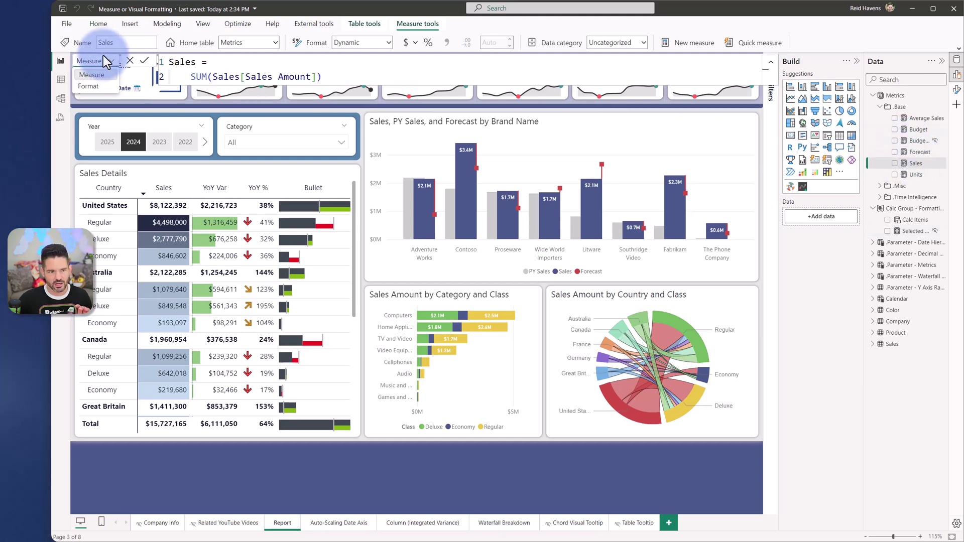
left_click(99, 85)
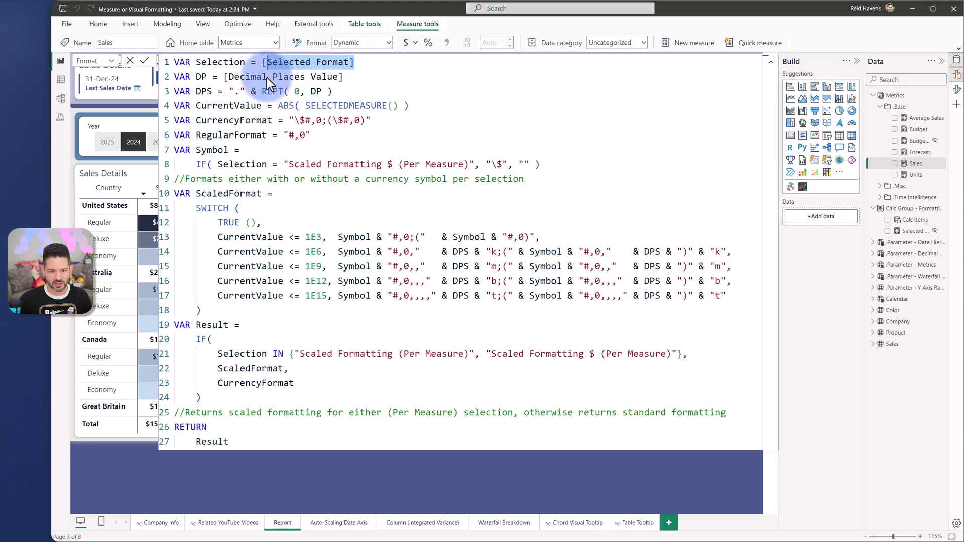
left_click(196, 150)
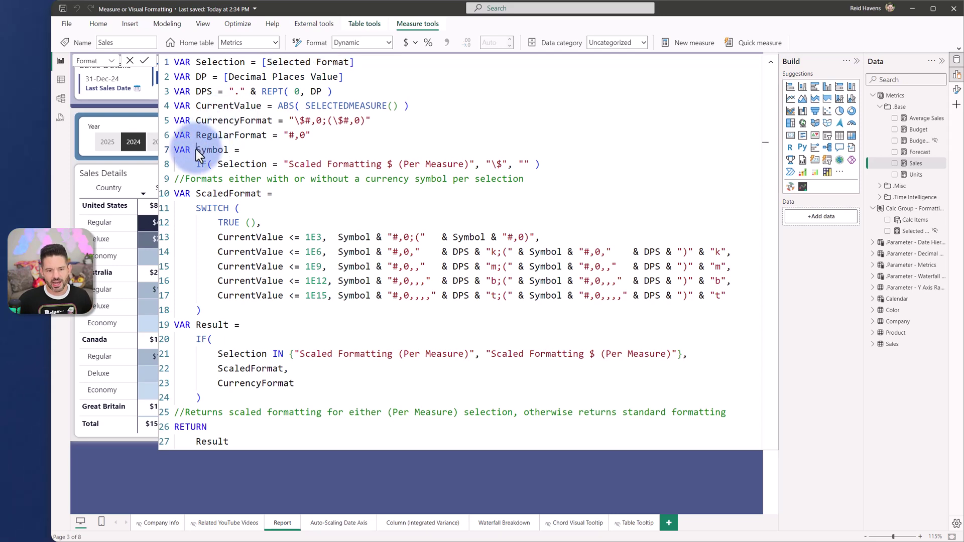
double_click(196, 150)
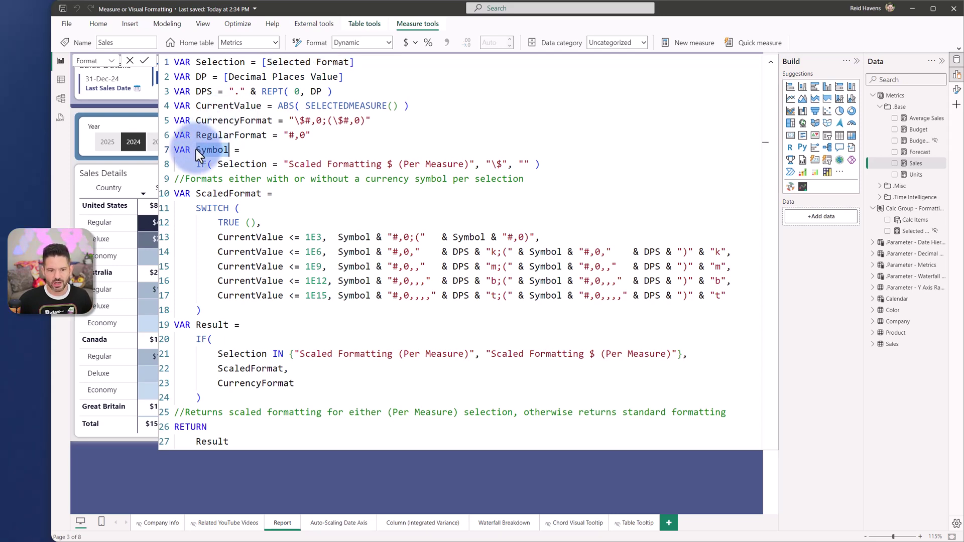
left_click_drag(282, 164, 472, 160)
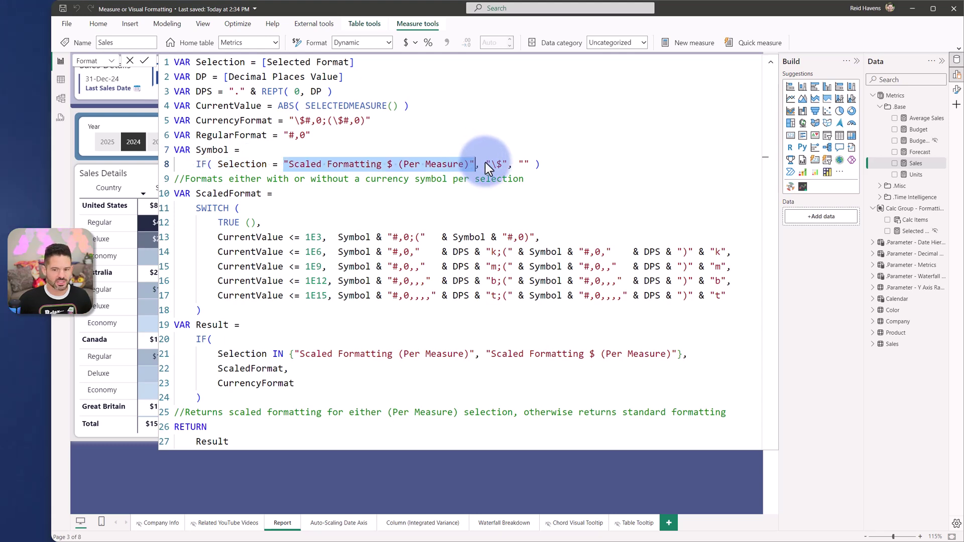
double_click(500, 166)
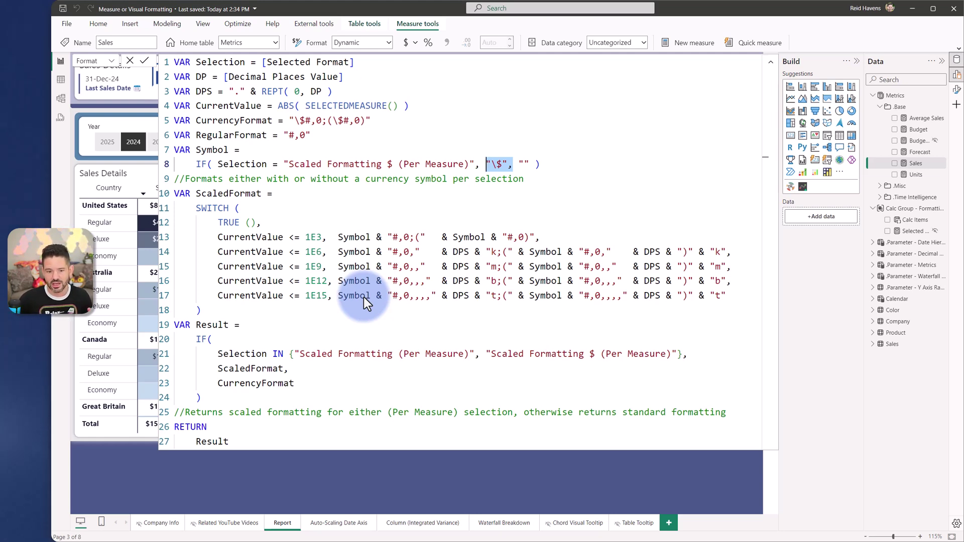
Highlight the ScaledFormat, Selection IN, Result and CurrencyFormat code, then collapse the formula bar.
left_click_drag(241, 310, 157, 199)
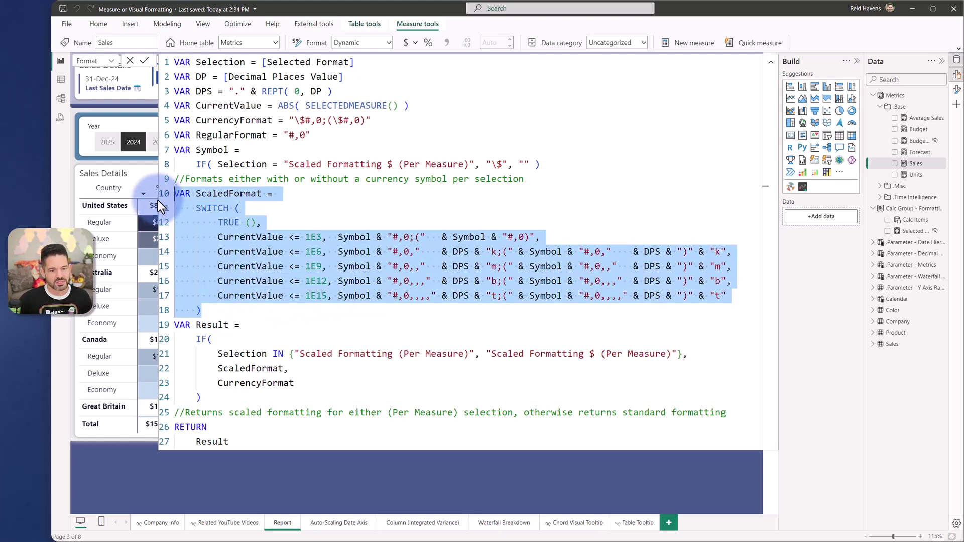
left_click(258, 192)
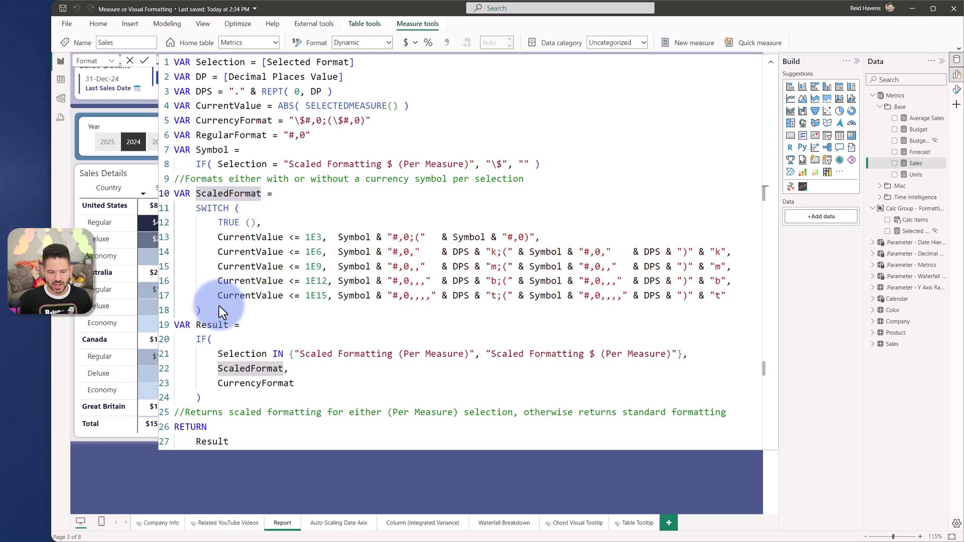
left_click(207, 340)
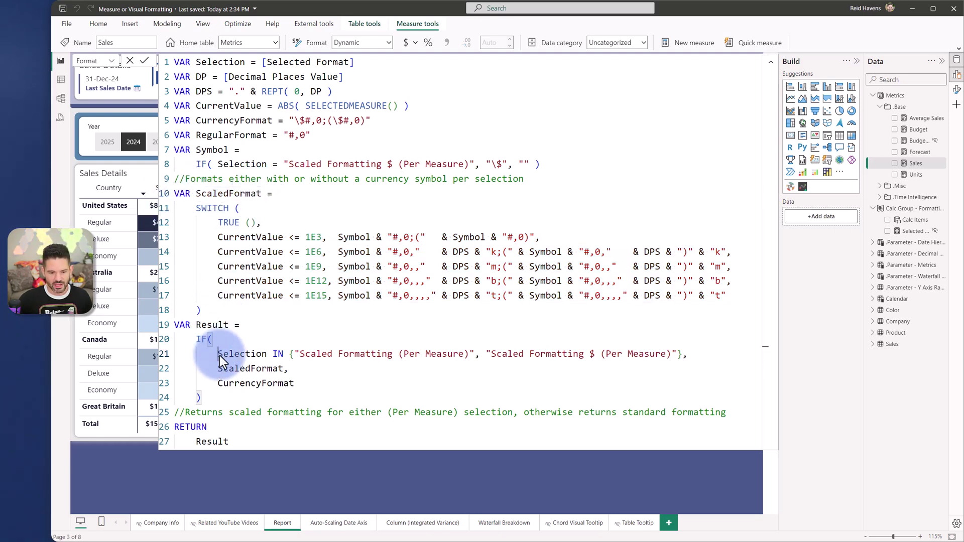
left_click_drag(219, 356, 687, 356)
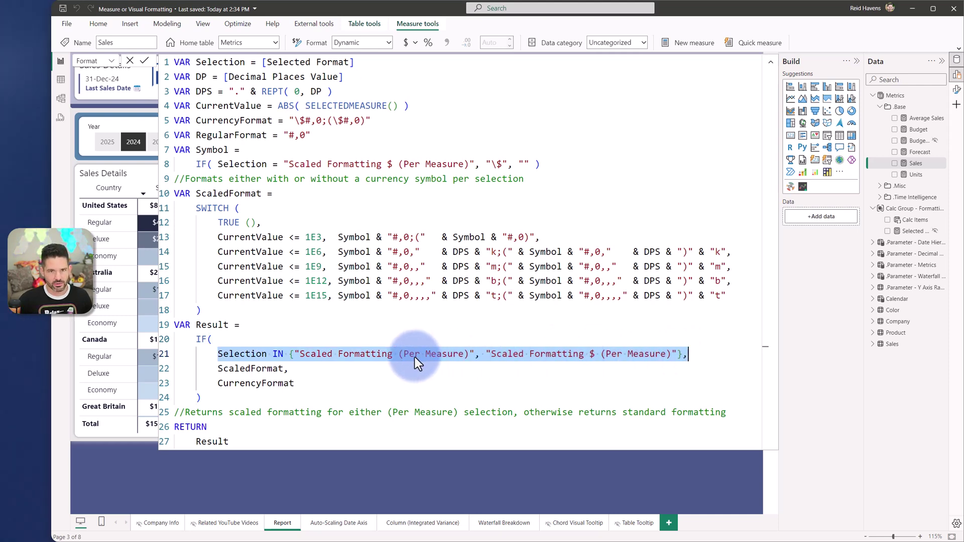
double_click(255, 371)
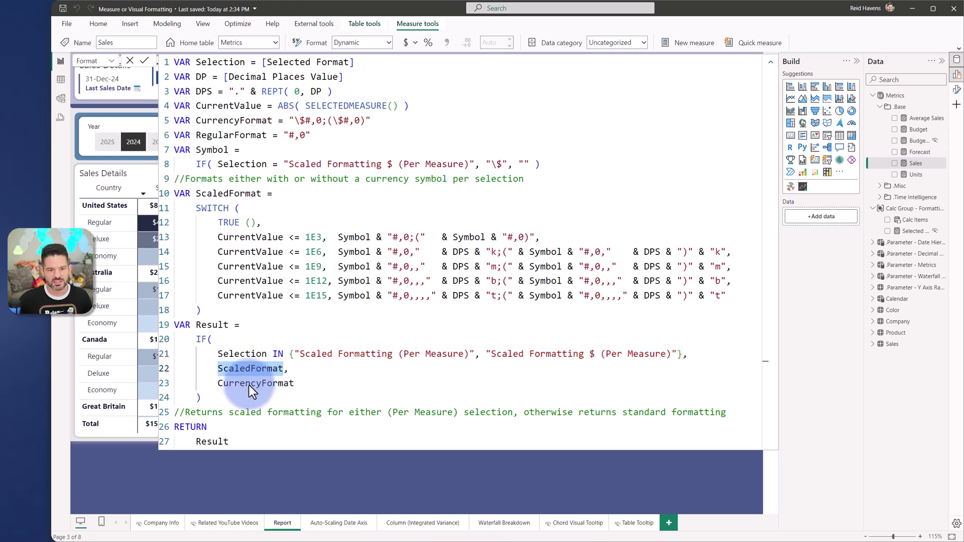
double_click(249, 385)
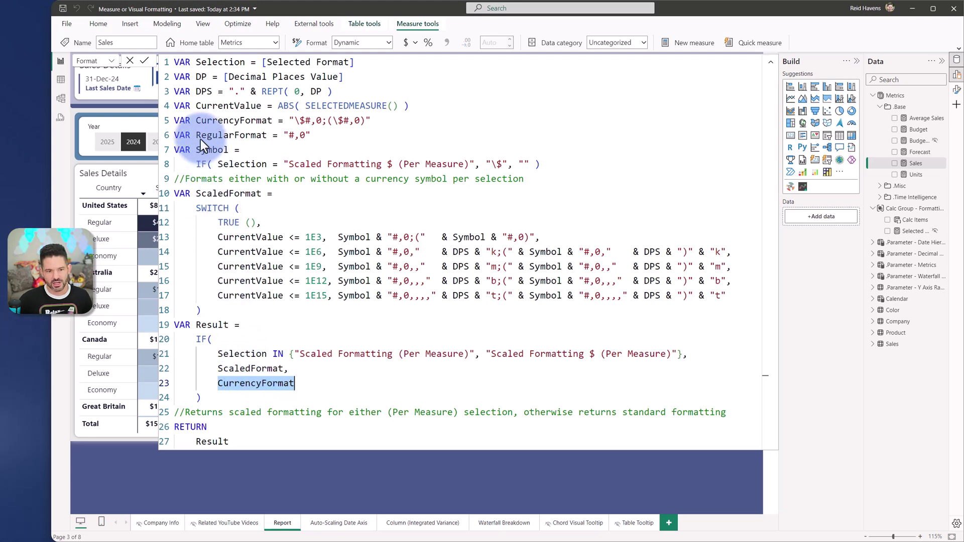
left_click_drag(197, 121, 378, 121)
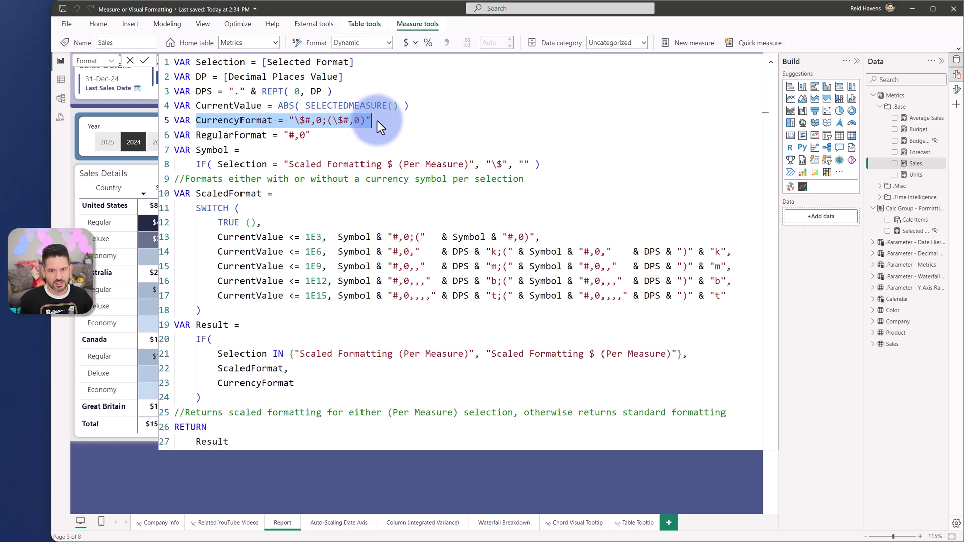
left_click(773, 64)
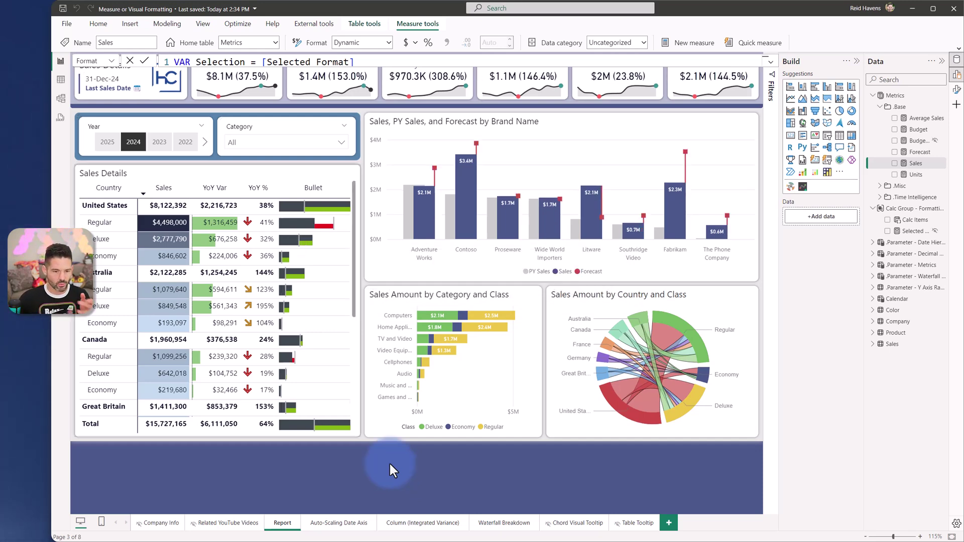
Select the sales by brand column chart and turn off View hidden.
left_click(192, 170)
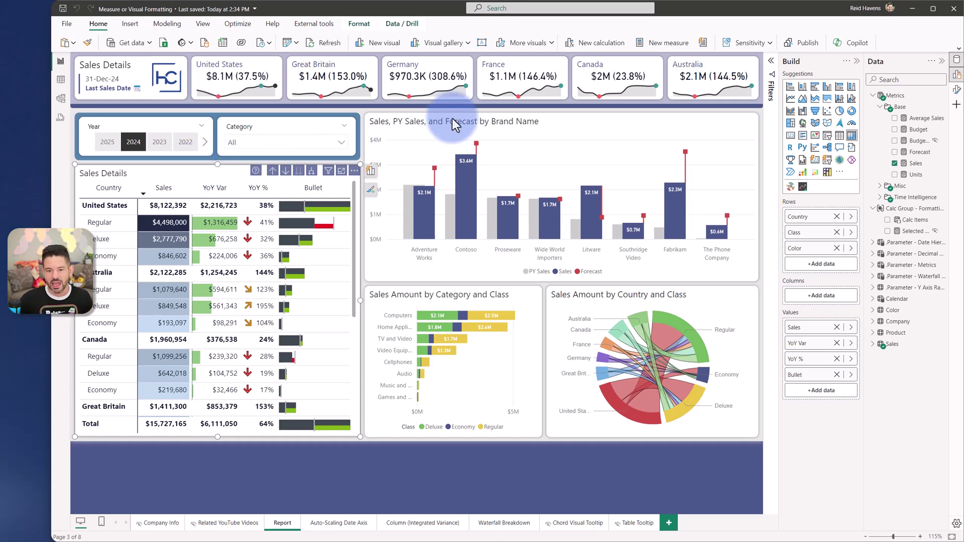
left_click(467, 123, "ctrl")
left_click(468, 118)
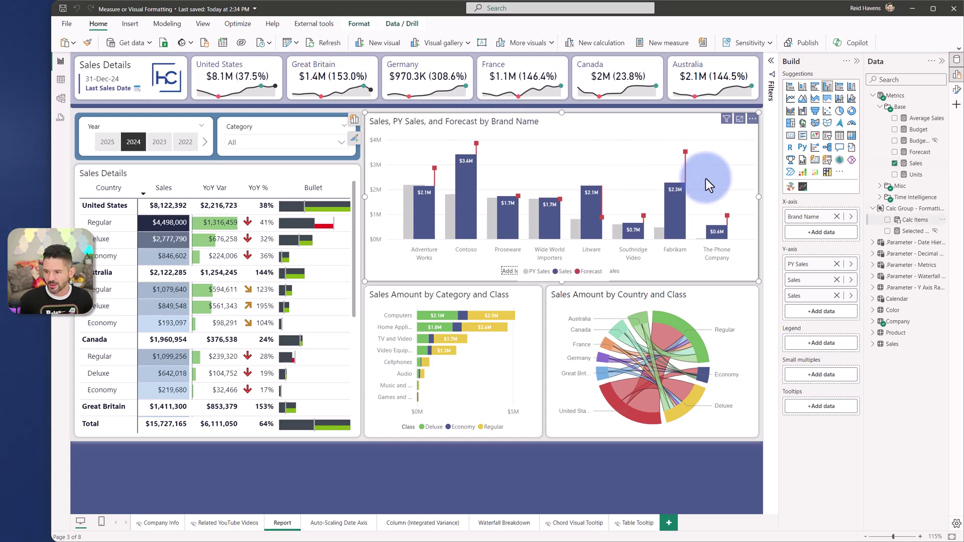
right_click(909, 231)
left_click(871, 324)
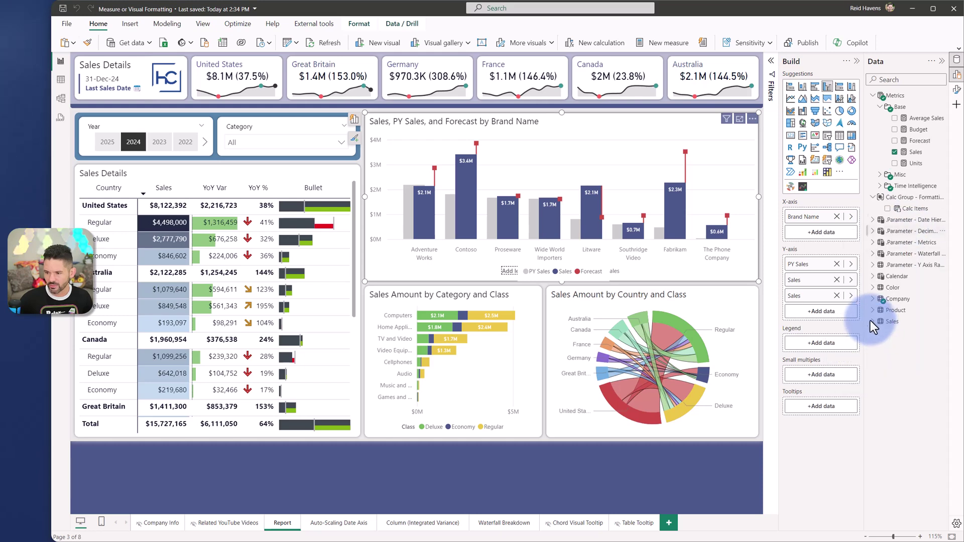
Add Calc Items as a chart filter, test Scaled Formatting $ (Per Measure), then clear it.
left_click(771, 62)
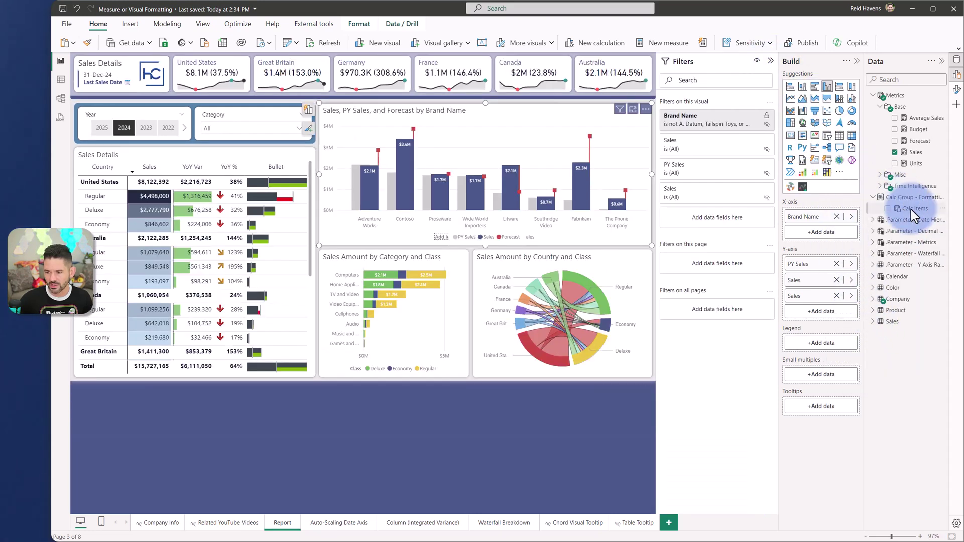
left_click_drag(913, 208, 714, 225)
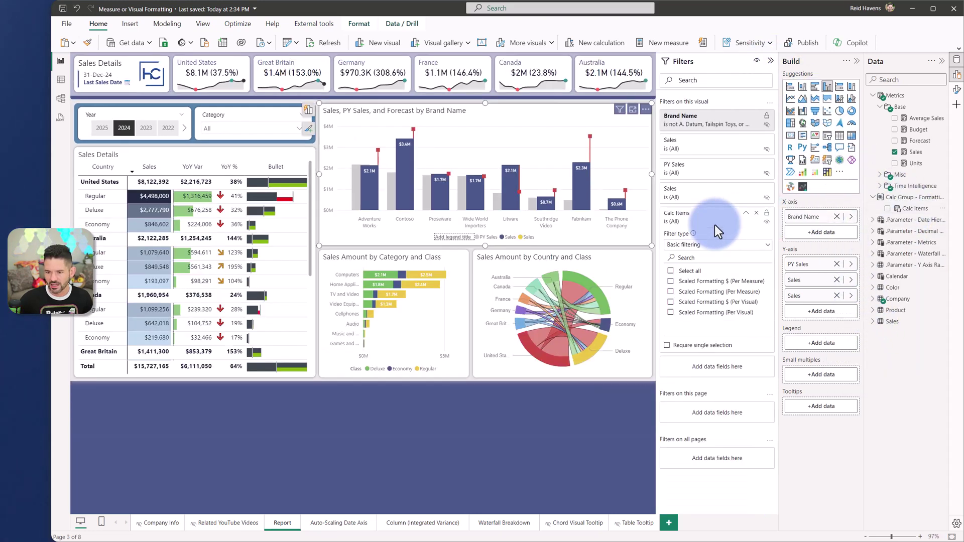
left_click(672, 281)
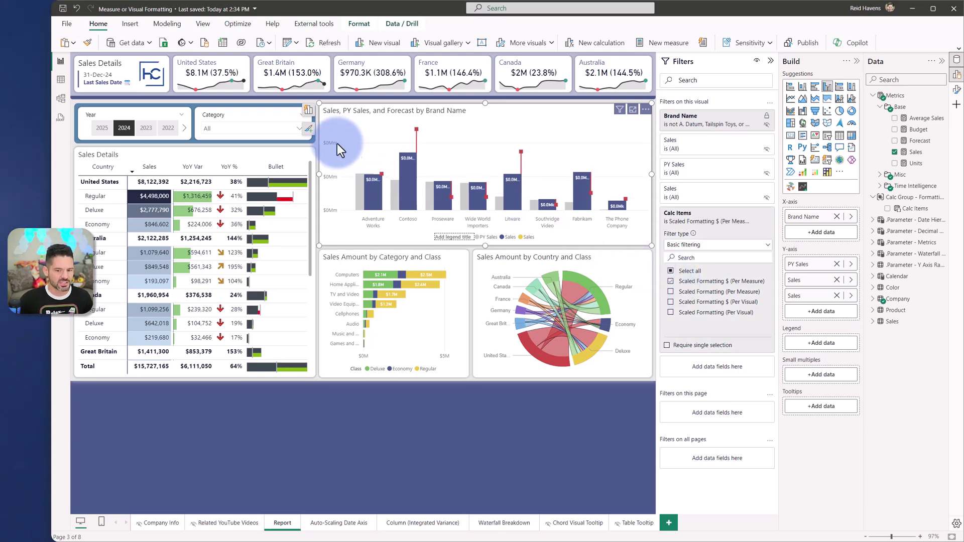
mouse_move(369, 197)
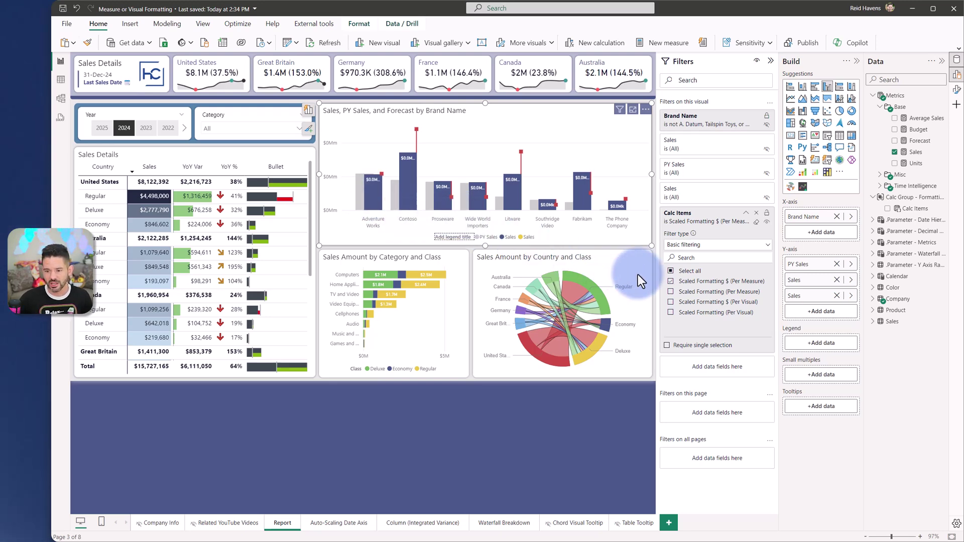
left_click(671, 282)
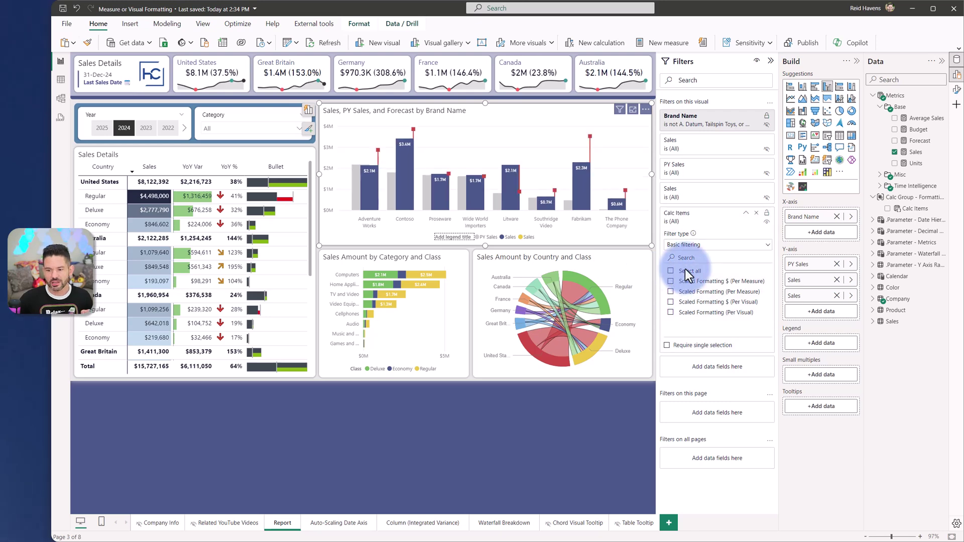
left_click(746, 213)
left_click(770, 61)
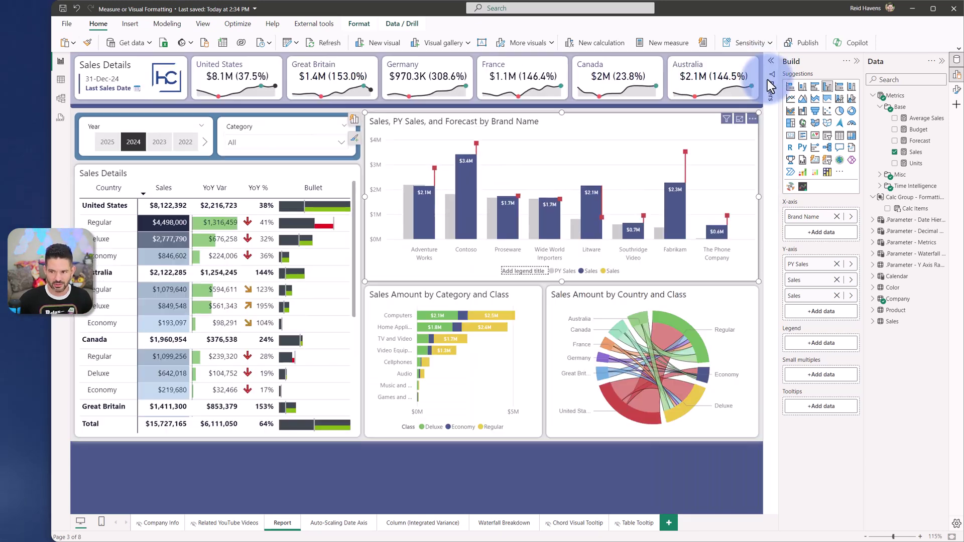
left_click(760, 157)
left_click(893, 199)
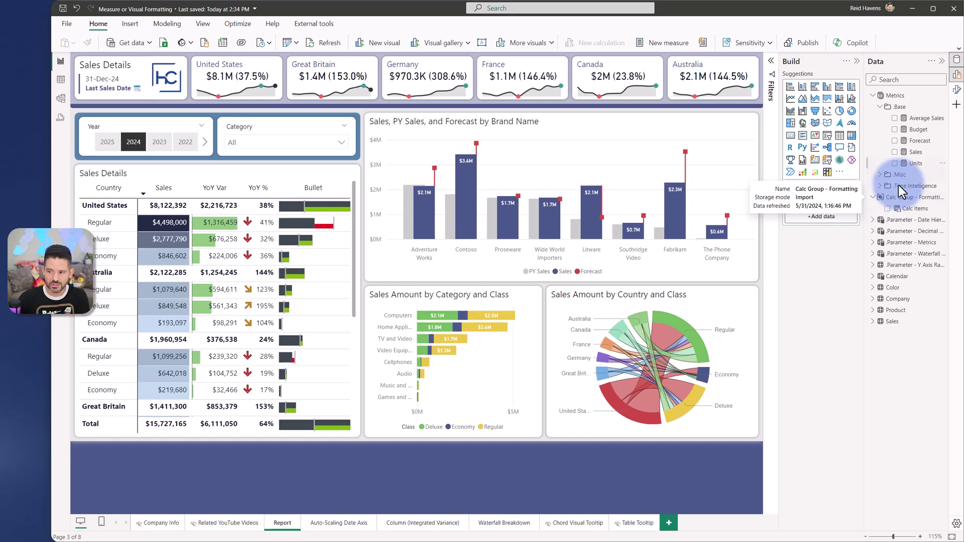
Load the Sales measure, with its Dynamic format, into the formula bar.
left_click(912, 152)
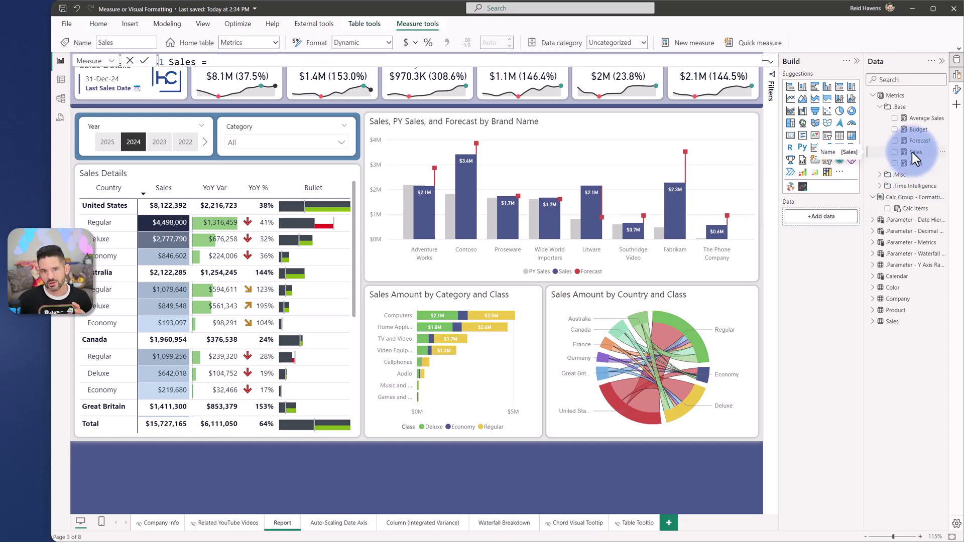